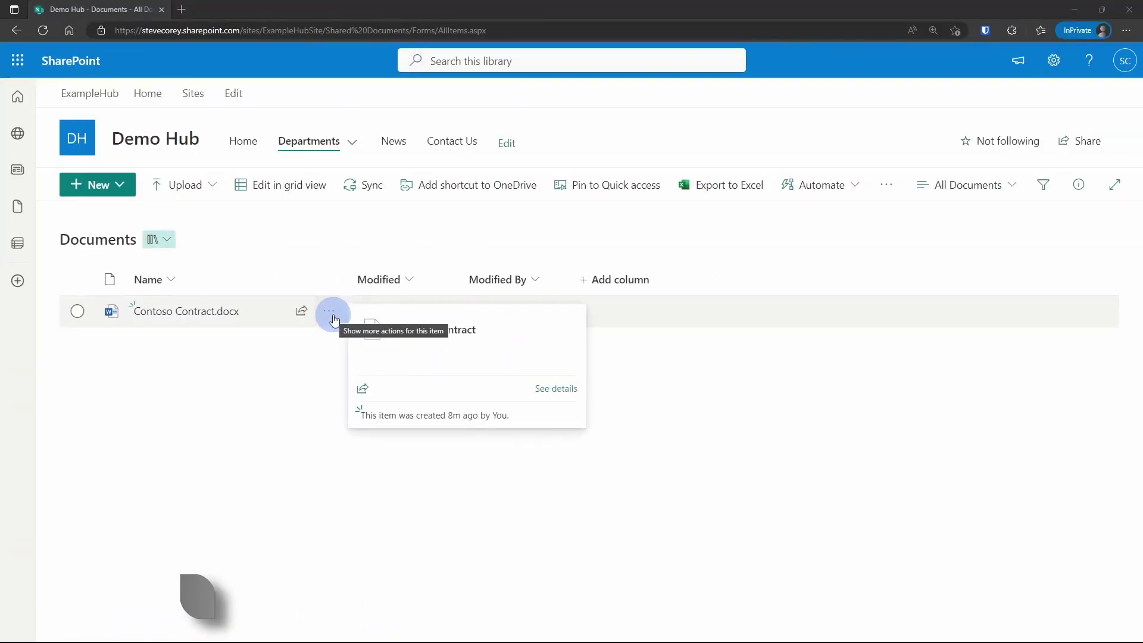
Open Manage access from the Contoso Contract.docx actions menu to view its permissions
{"action": "left_click", "coordinate": [331, 315]}
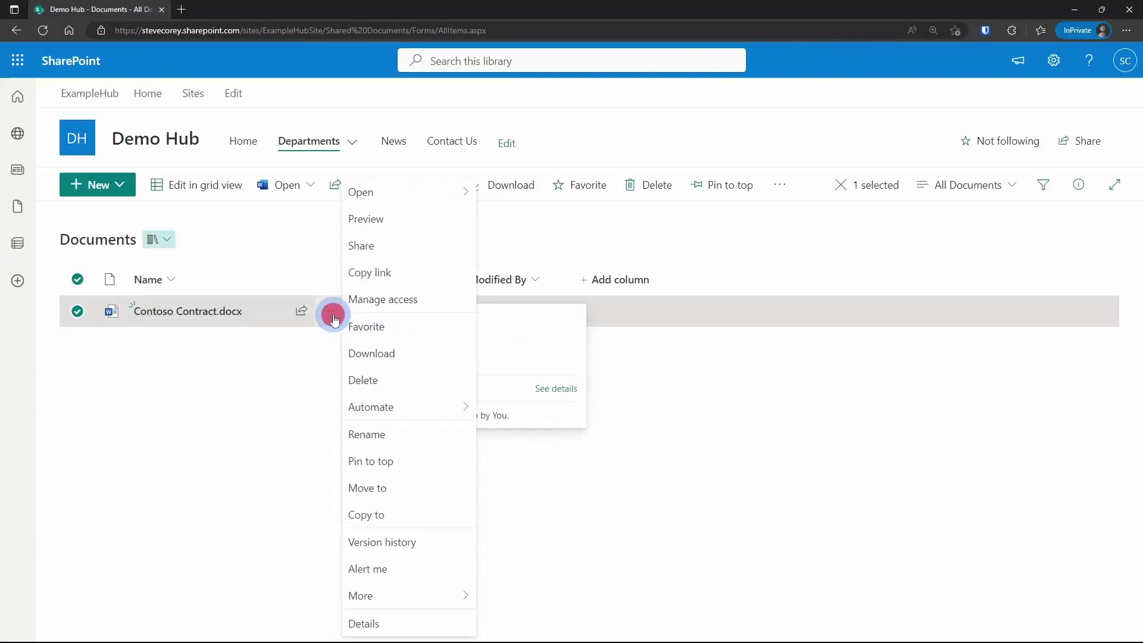
{"action": "left_click", "coordinate": [419, 302]}
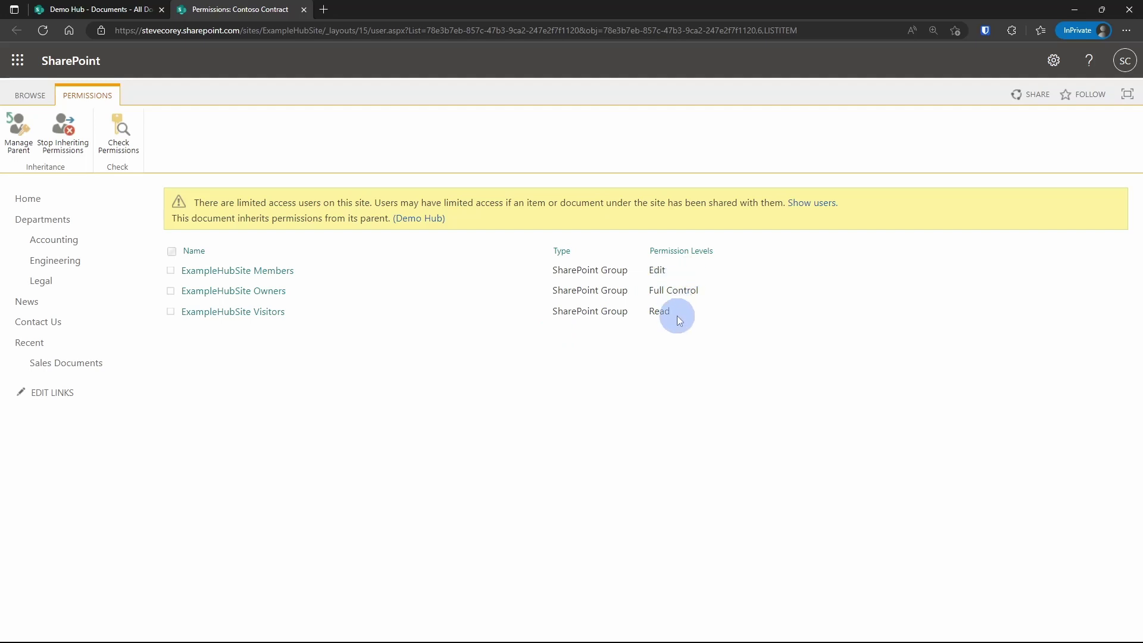
{"action": "left_click", "coordinate": [129, 147]}
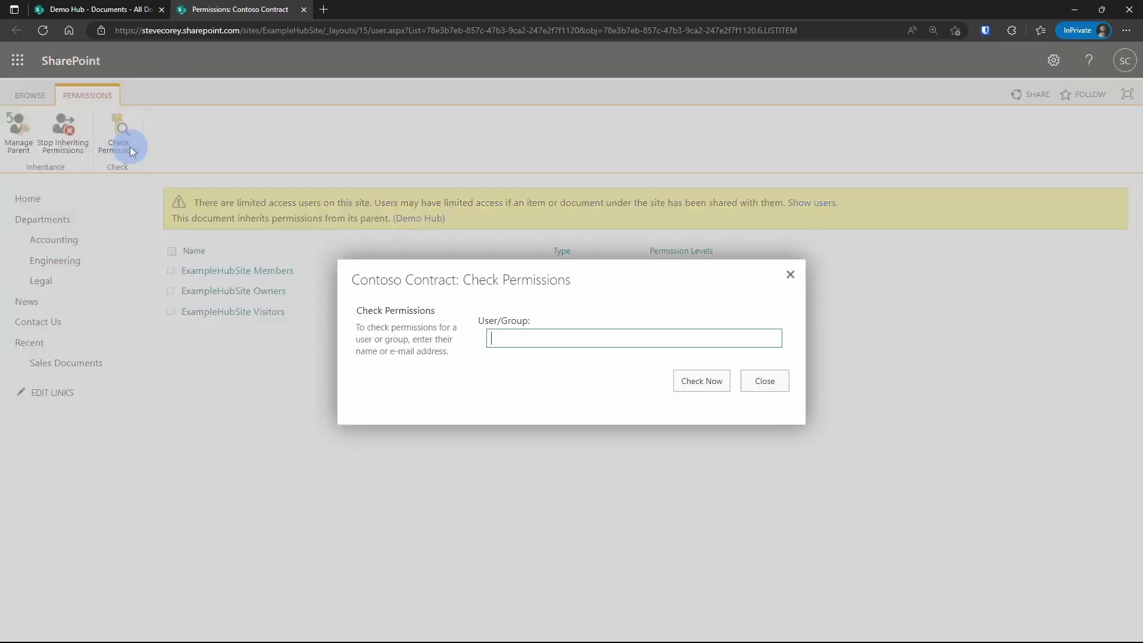
{"action": "type", "text": "ae"}
{"action": "key", "text": "BackSpace"}
{"action": "type", "text": "del"}
{"action": "left_click", "coordinate": [529, 366]}
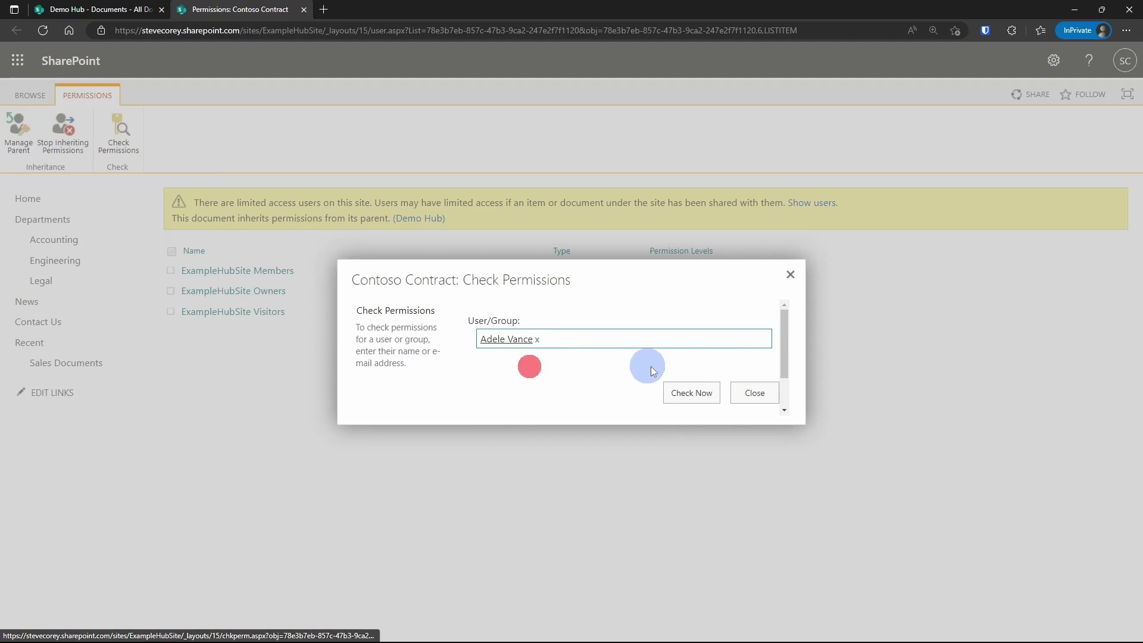
{"action": "left_click", "coordinate": [692, 397]}
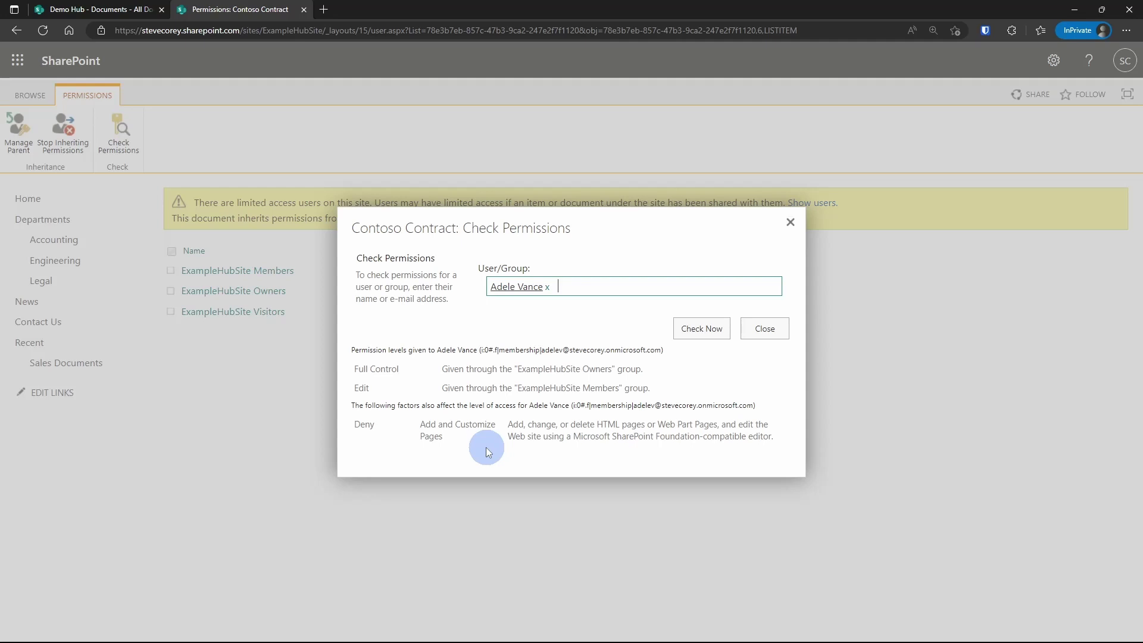
{"action": "key", "text": "Escape"}
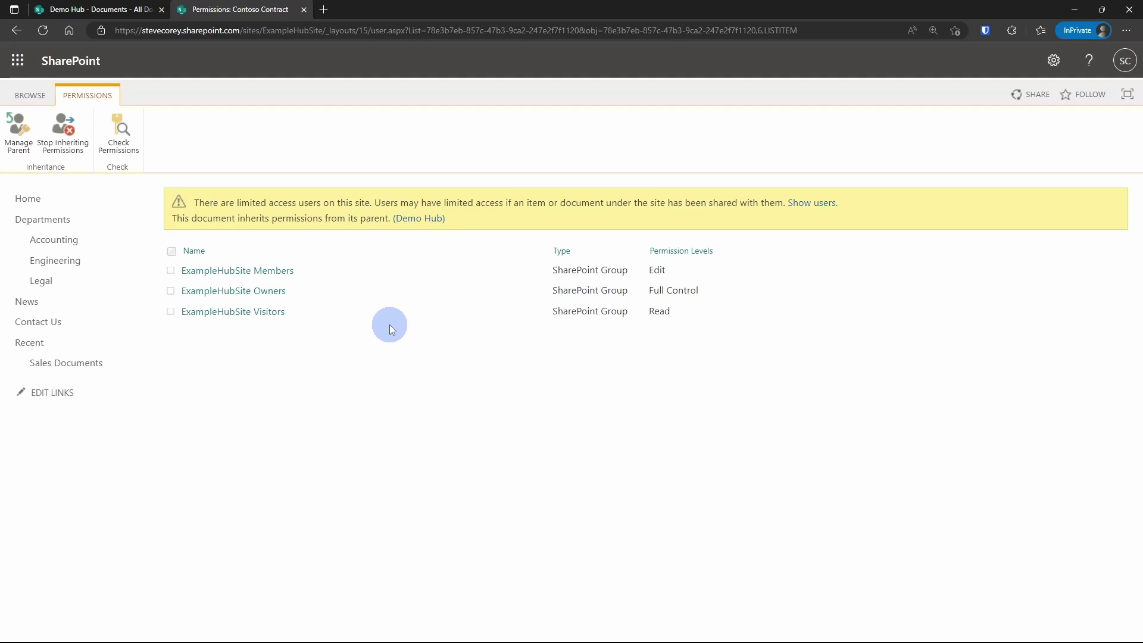
{"action": "left_click", "coordinate": [419, 219]}
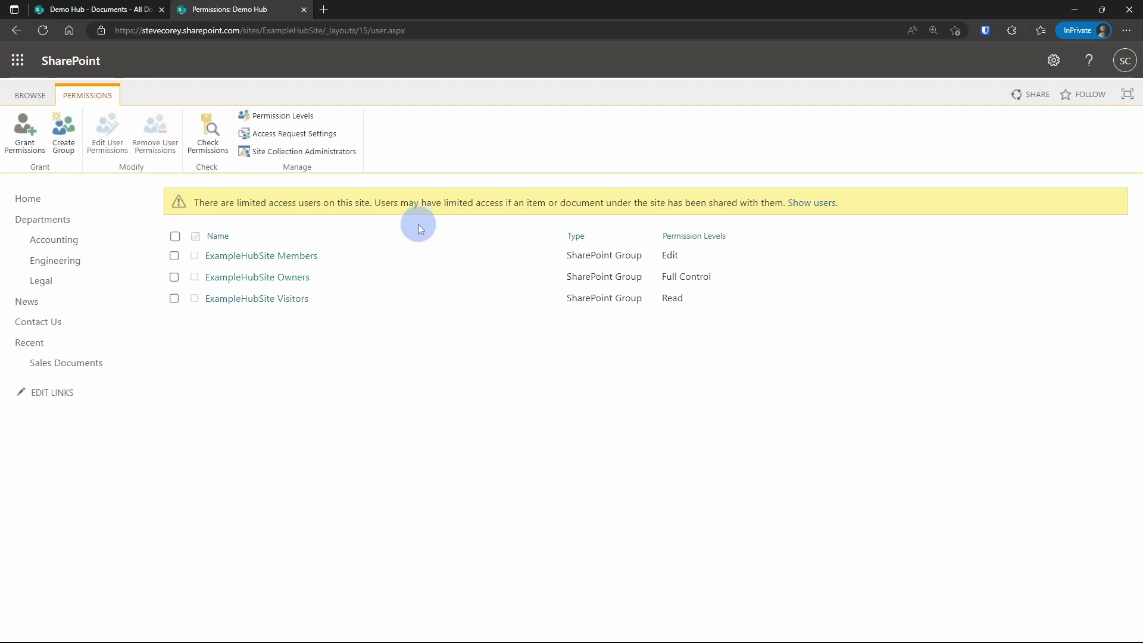
{"action": "left_click", "coordinate": [16, 30]}
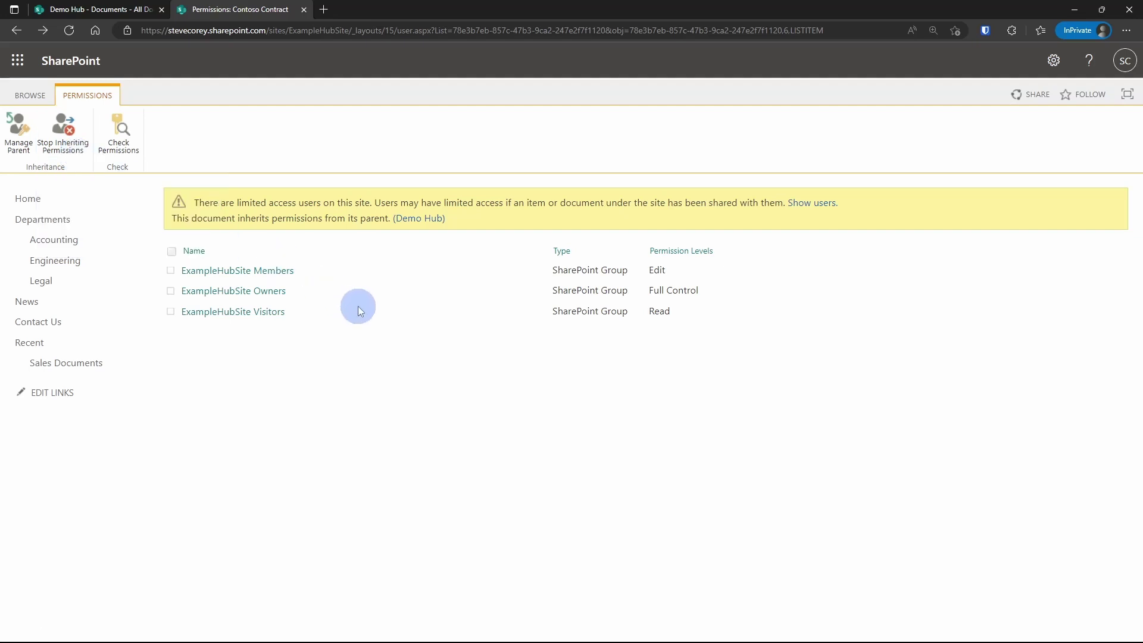
Stop Contoso Contract inheriting from Demo Hub, then try selecting and clearing the group checkboxes
{"action": "left_click", "coordinate": [68, 152]}
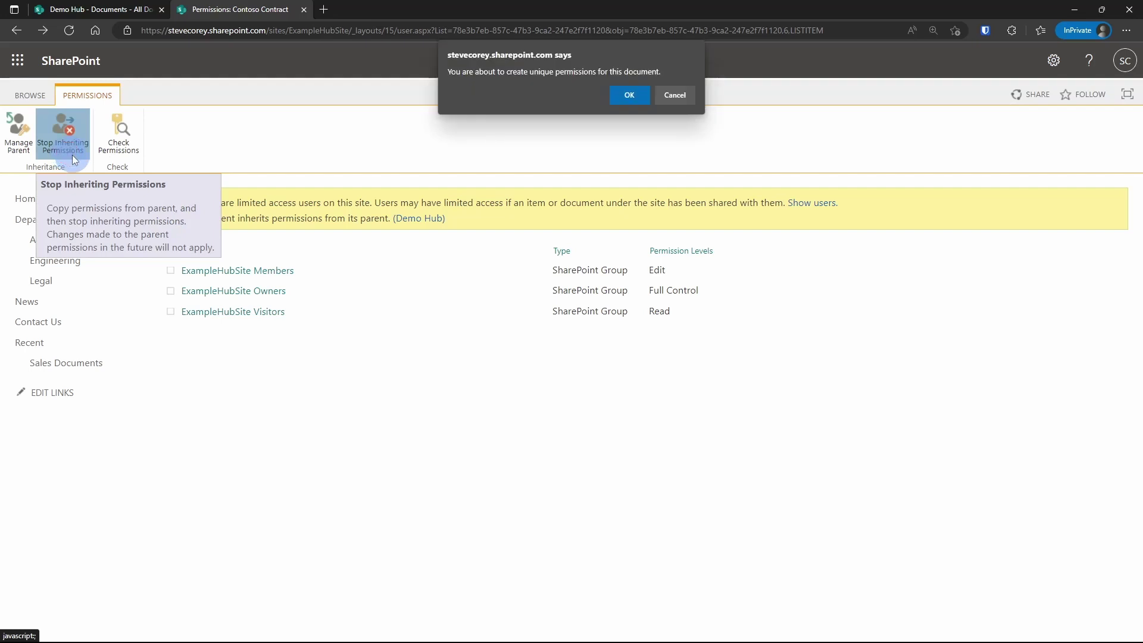
{"action": "left_click", "coordinate": [626, 98]}
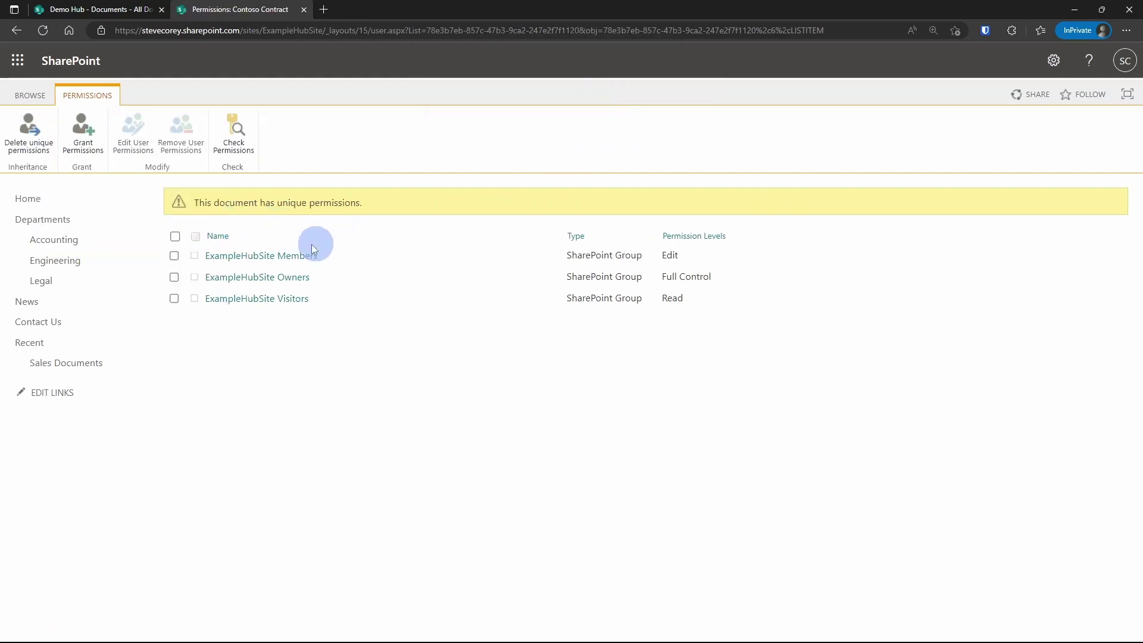
{"action": "left_click", "coordinate": [174, 255]}
{"action": "left_click", "coordinate": [174, 256]}
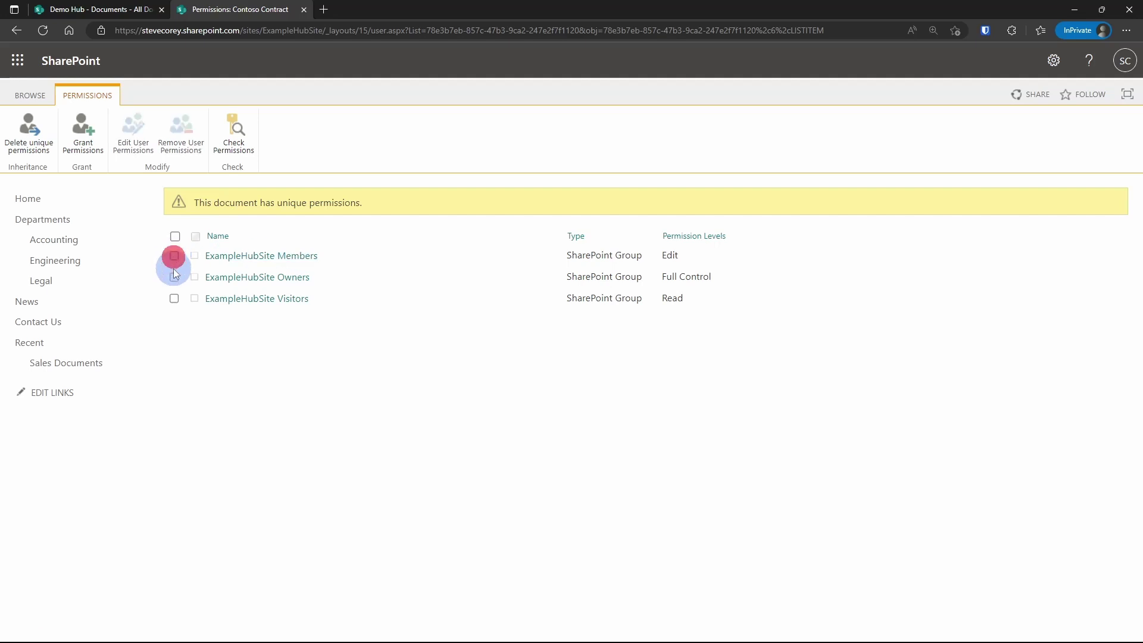
{"action": "left_click", "coordinate": [174, 278]}
{"action": "left_click", "coordinate": [175, 298]}
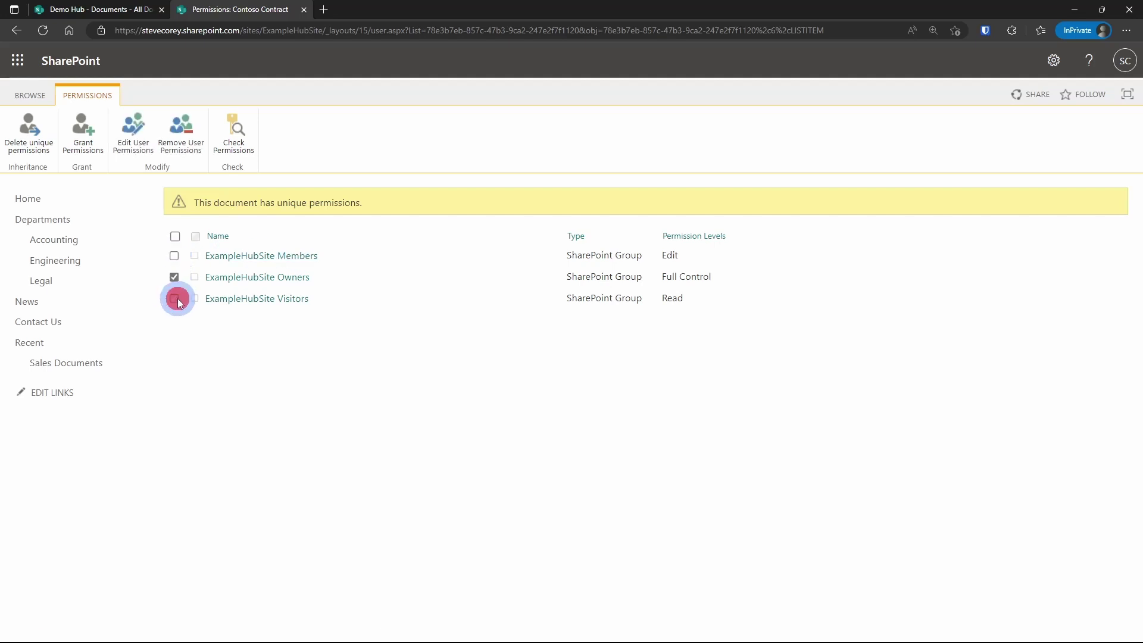
{"action": "left_click", "coordinate": [174, 277]}
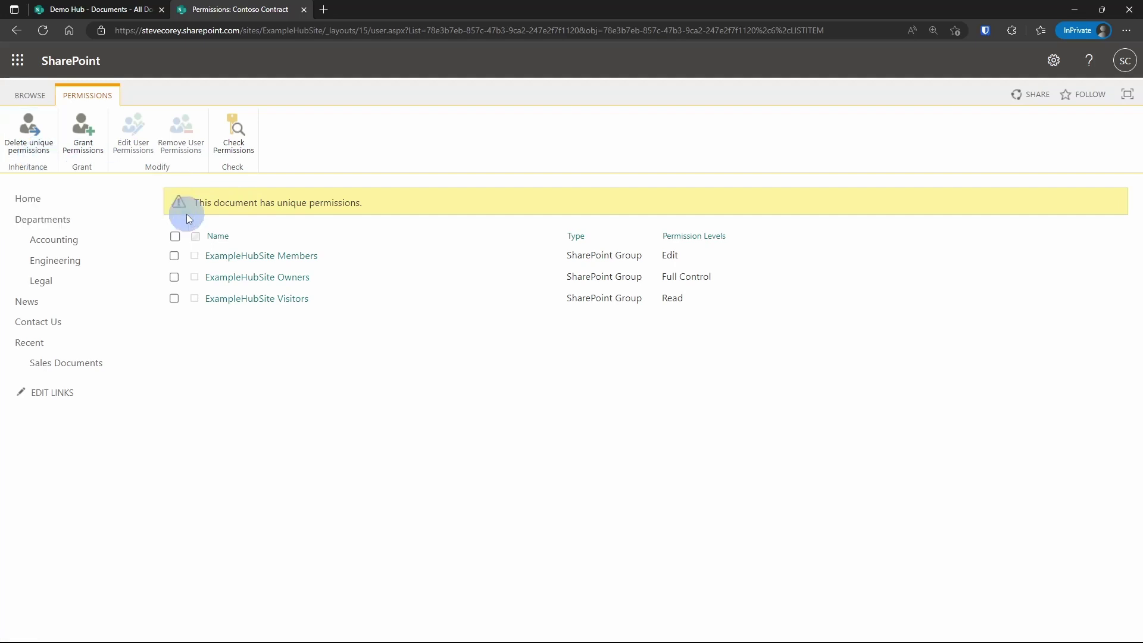
Cancel a Grant Permissions attempt, then try switching Members from Edit to Read and discard it
{"action": "left_click", "coordinate": [82, 146]}
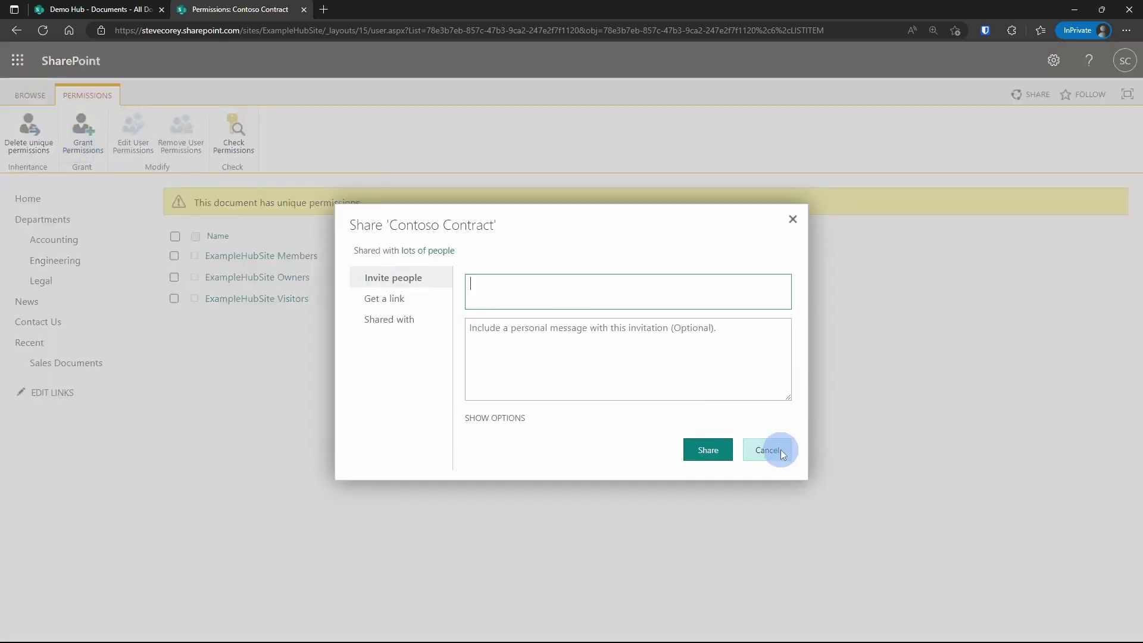
{"action": "left_click", "coordinate": [768, 449]}
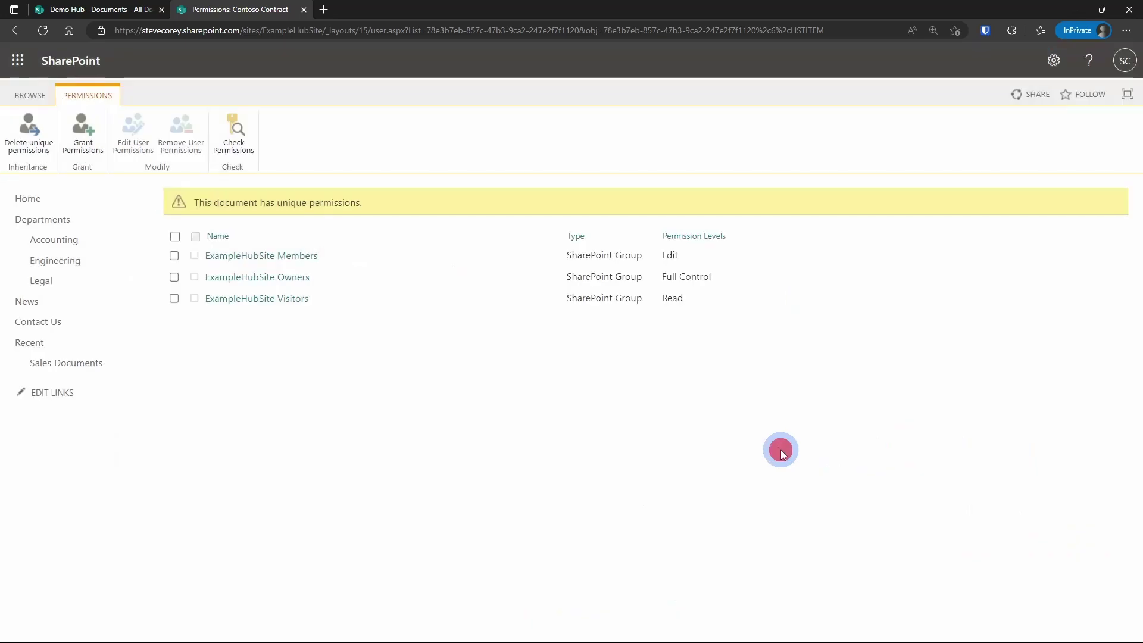
{"action": "left_click", "coordinate": [174, 255]}
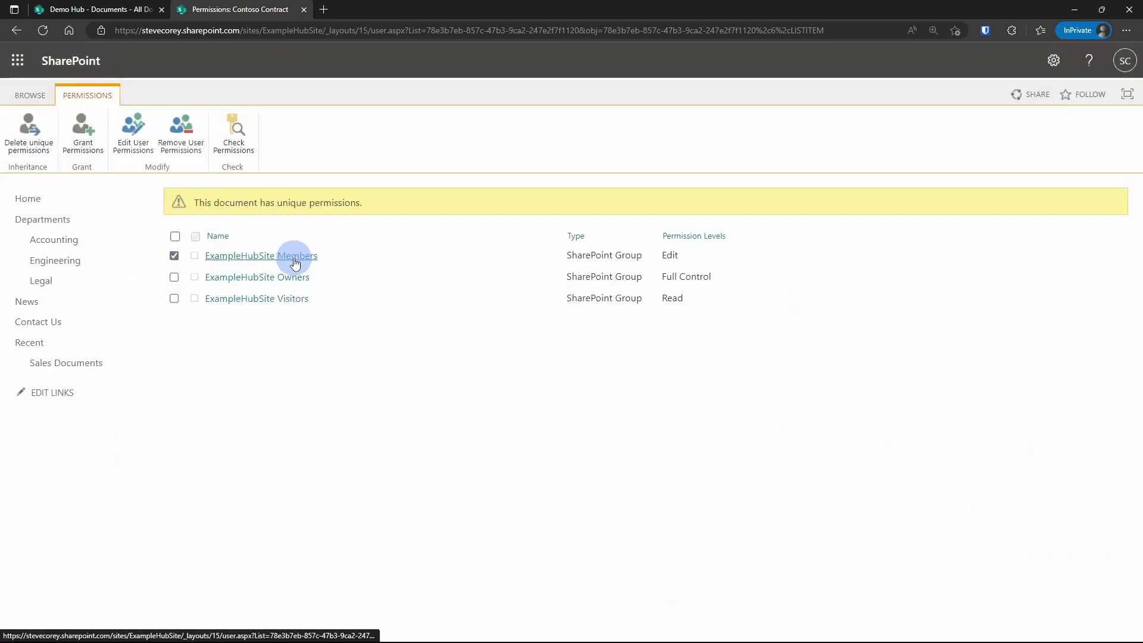
{"action": "left_click", "coordinate": [130, 133]}
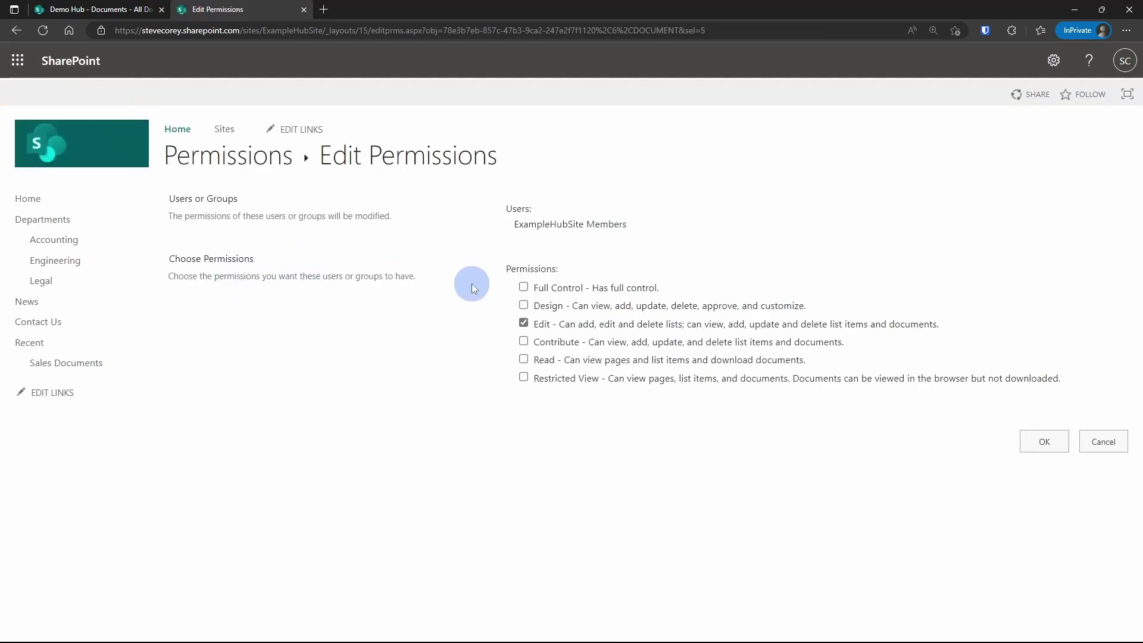
{"action": "left_click", "coordinate": [523, 322]}
{"action": "left_click", "coordinate": [524, 359]}
{"action": "left_click", "coordinate": [1106, 442]}
Remove the ExampleHubSite Visitors group's access to the file and confirm
{"action": "left_click", "coordinate": [174, 298]}
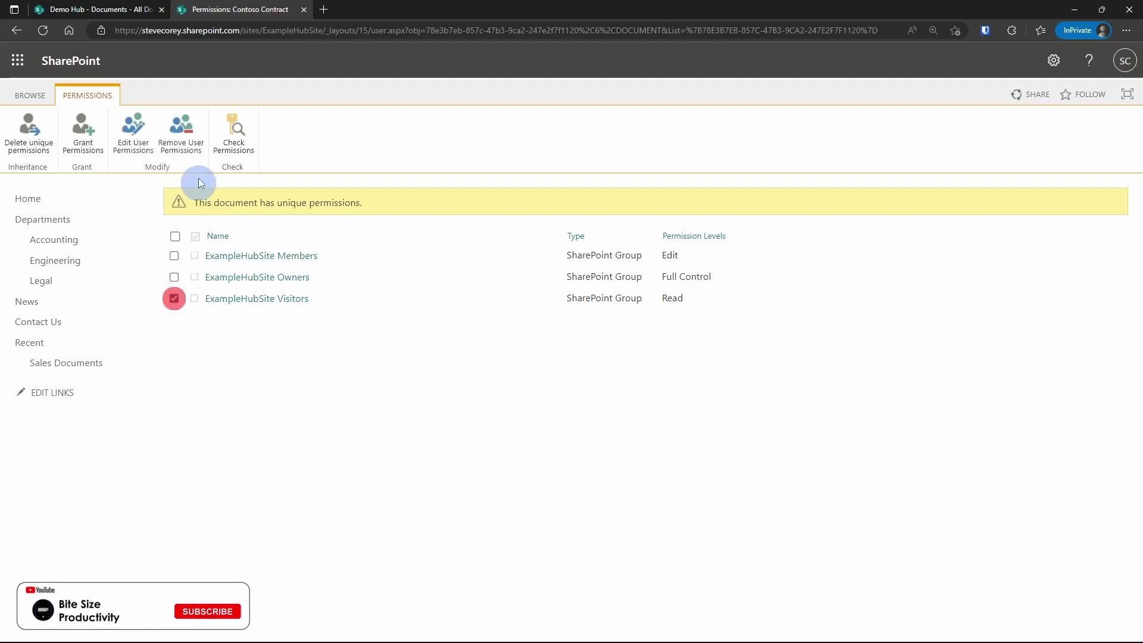
{"action": "left_click", "coordinate": [181, 134]}
{"action": "left_click", "coordinate": [628, 116]}
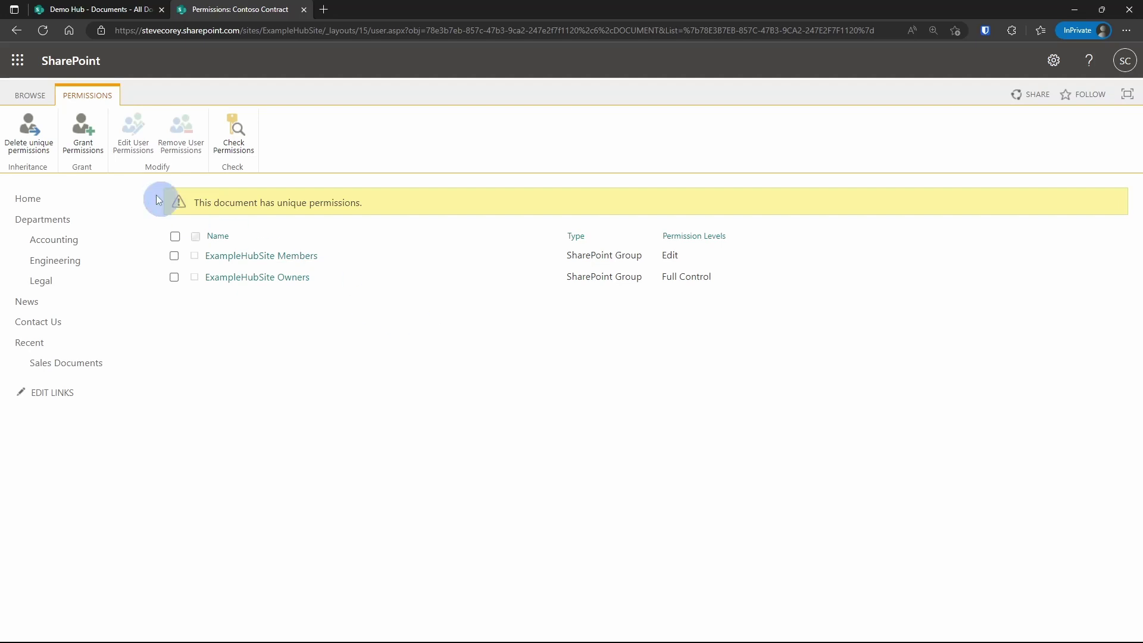
Restore inheritance from the parent, then stop inheriting again to recreate unique permissions
{"action": "left_click", "coordinate": [28, 143]}
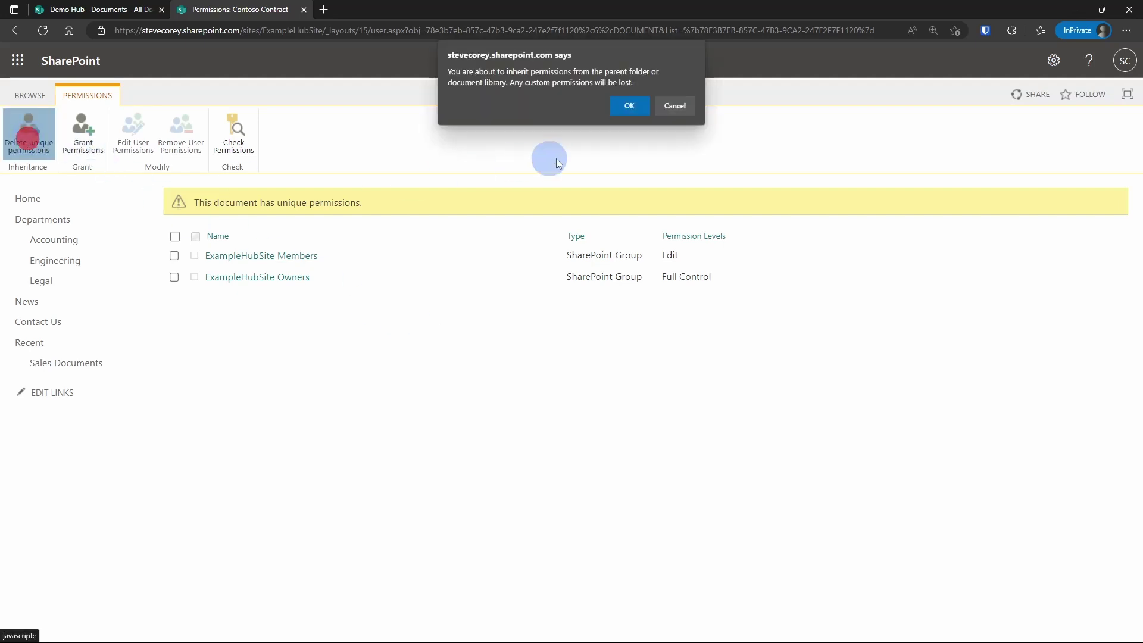
{"action": "left_click", "coordinate": [631, 109]}
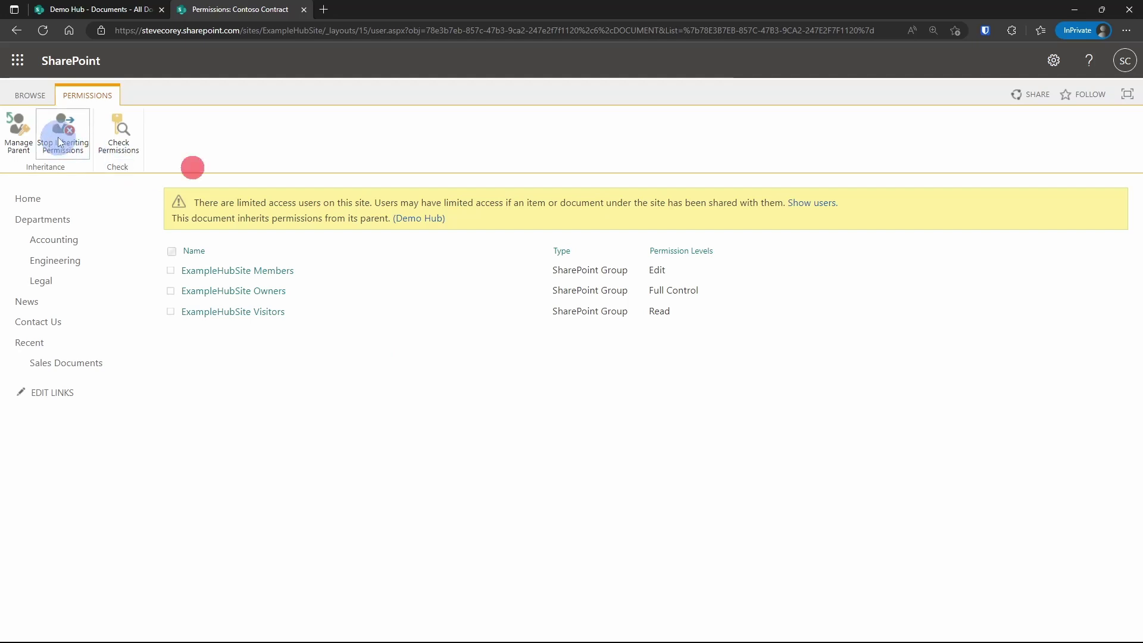
{"action": "left_click", "coordinate": [60, 128]}
{"action": "left_click", "coordinate": [619, 98]}
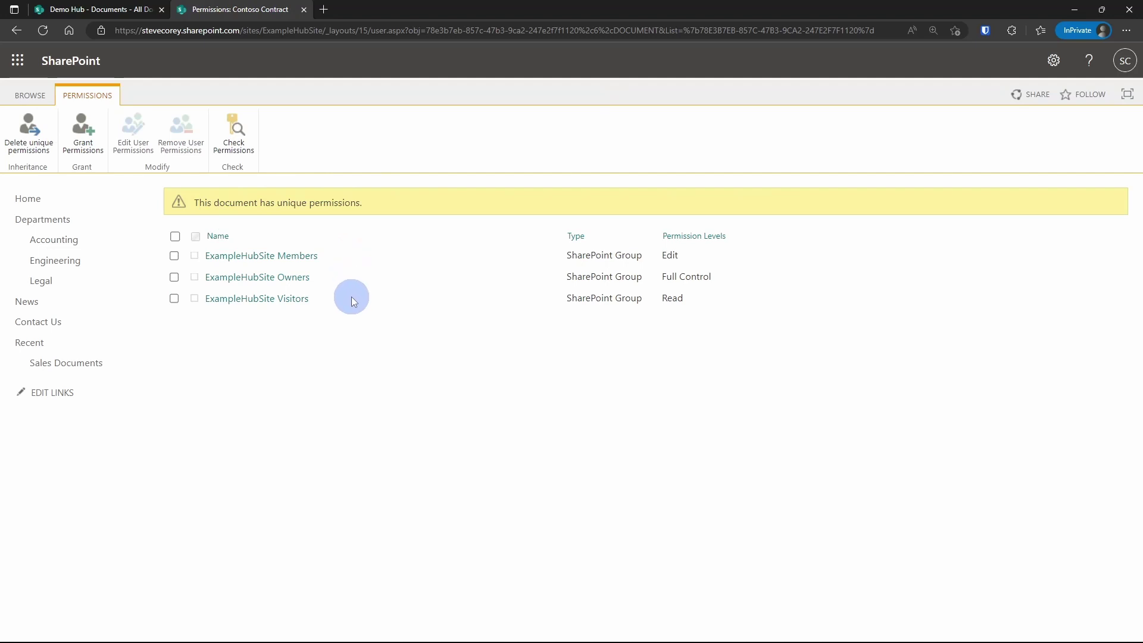
Search 'every' and share the file with Everyone except external users at Edit, no email invitation
{"action": "left_click", "coordinate": [76, 132]}
{"action": "left_click", "coordinate": [517, 294]}
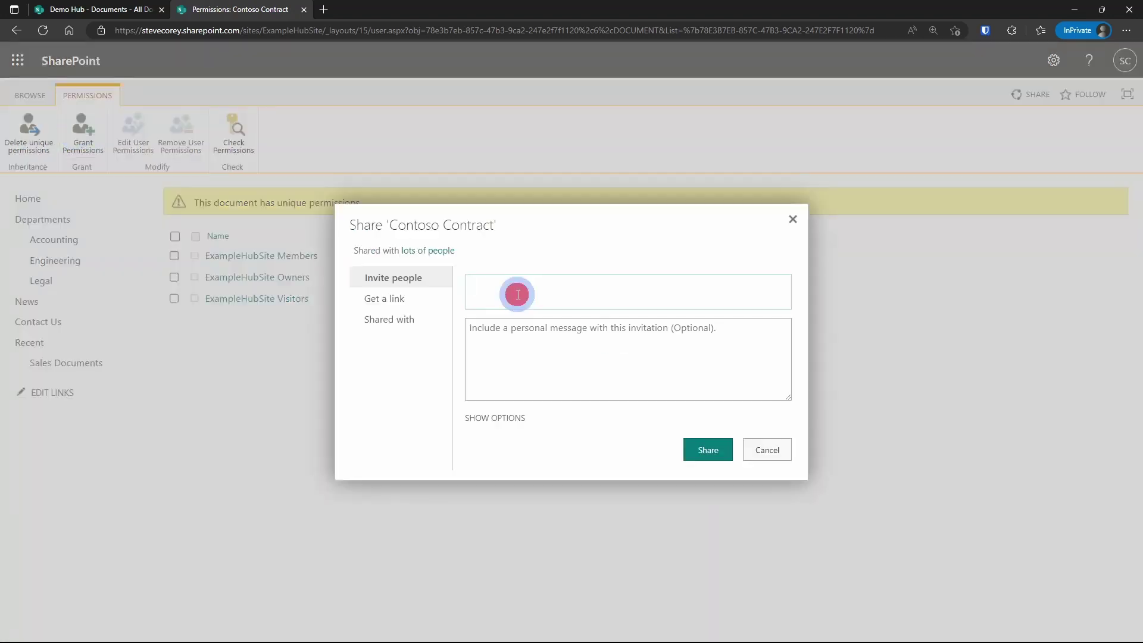
{"action": "type", "text": "every"}
{"action": "left_click", "coordinate": [567, 328]}
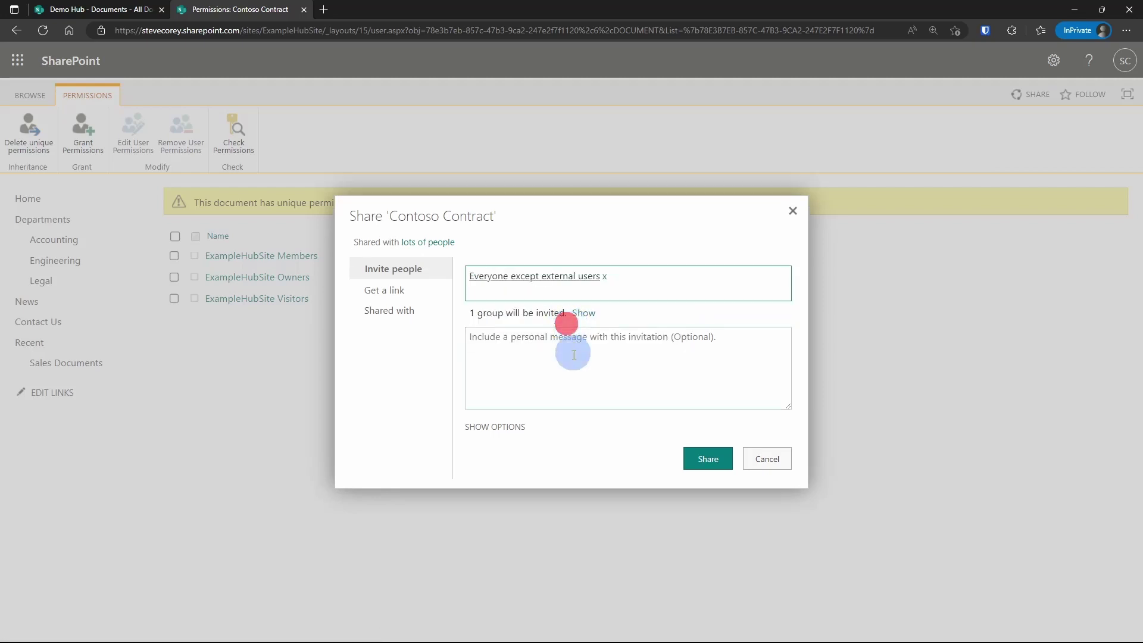
{"action": "left_click", "coordinate": [512, 425]}
{"action": "left_click", "coordinate": [555, 424]}
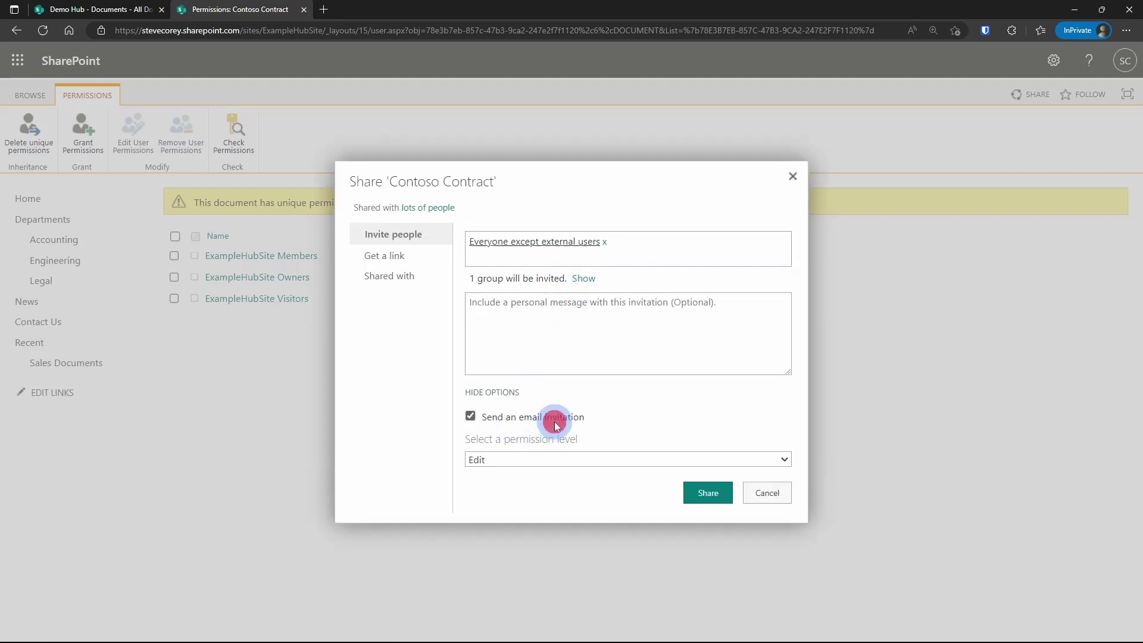
{"action": "left_click", "coordinate": [707, 493]}
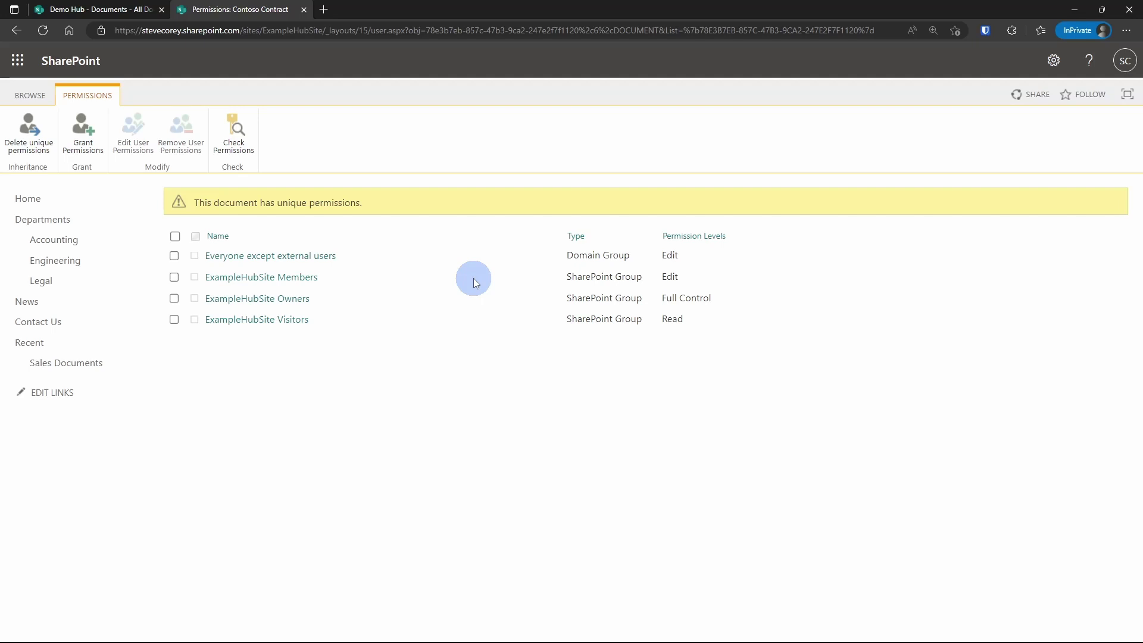
Share the file with the HR Manager user at Full Control, email invitation turned off
{"action": "left_click", "coordinate": [83, 132]}
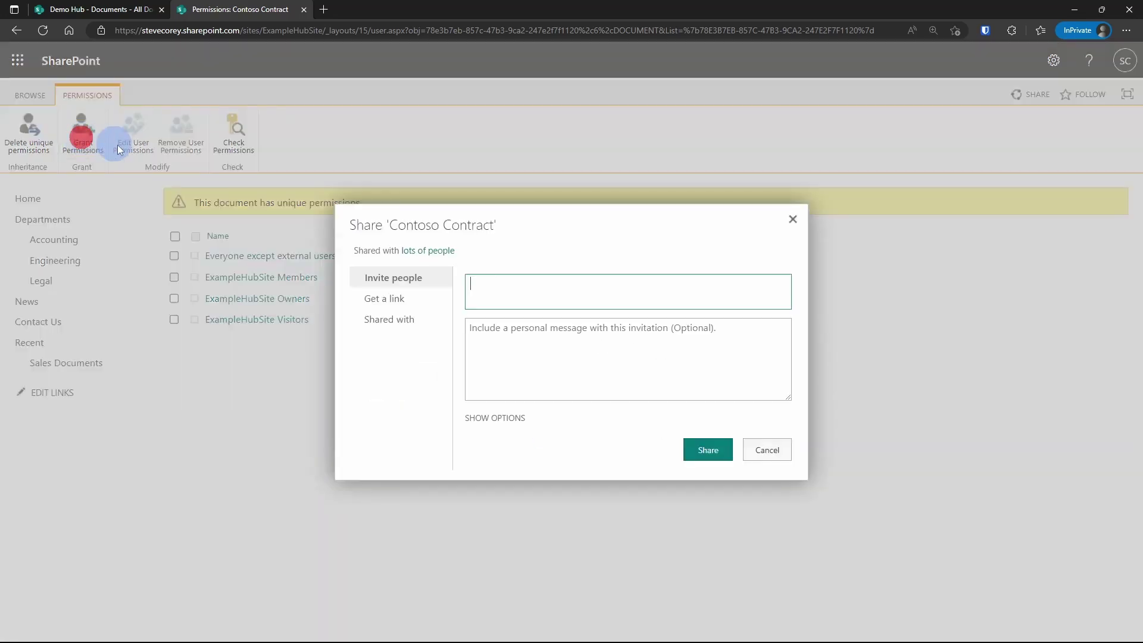
{"action": "left_click", "coordinate": [540, 286]}
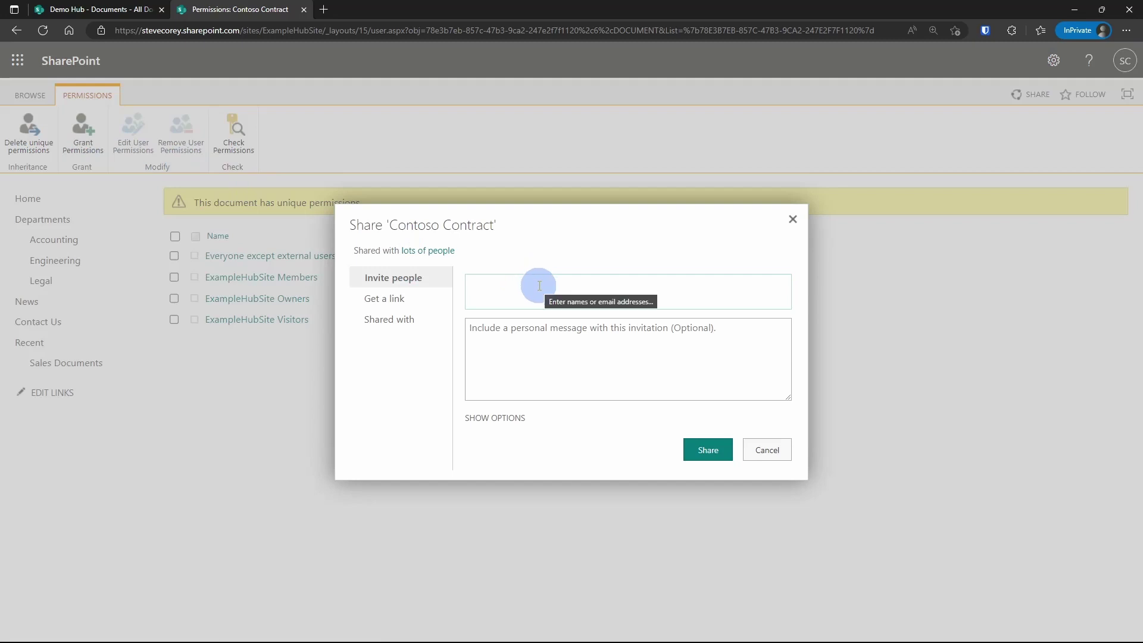
{"action": "type", "text": "die"}
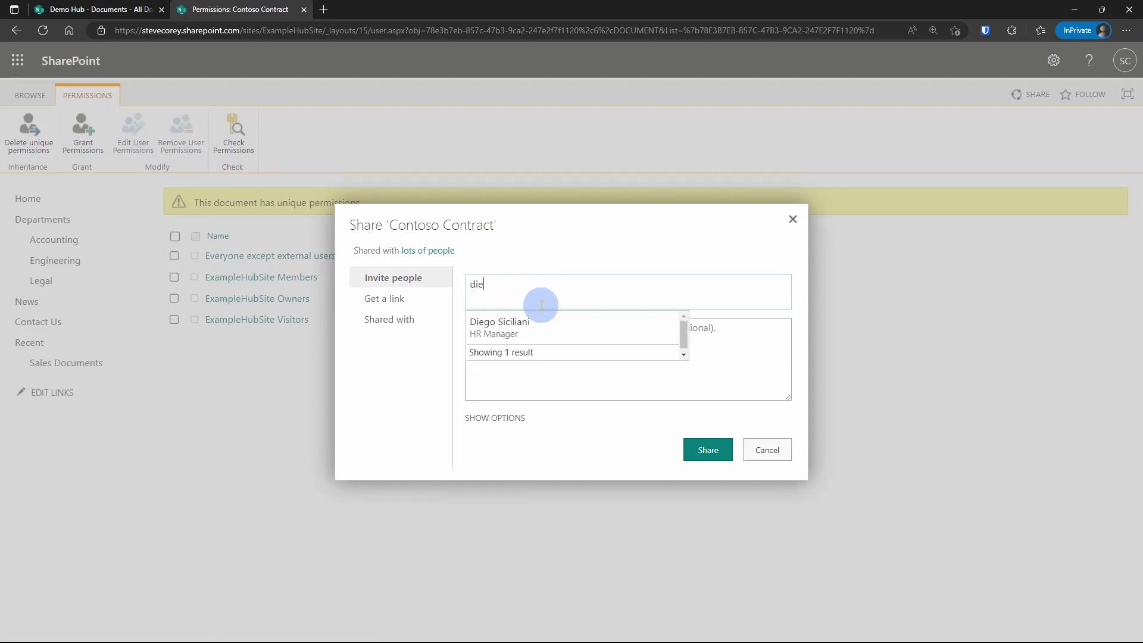
{"action": "left_click", "coordinate": [533, 323]}
{"action": "left_click", "coordinate": [502, 419]}
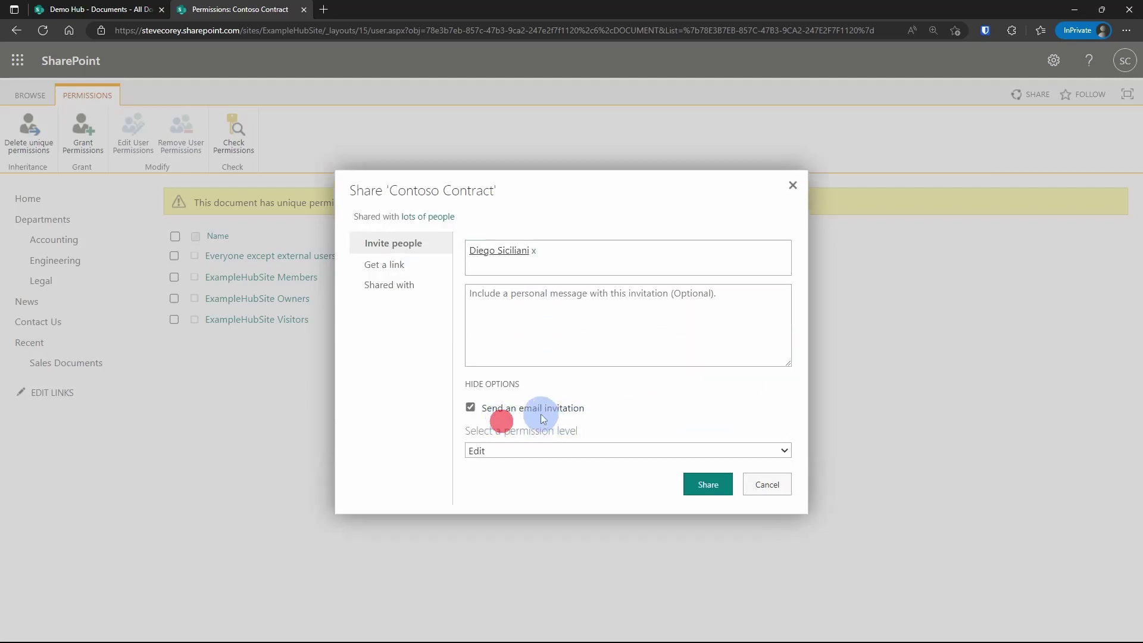
{"action": "triple_click", "coordinate": [472, 408]}
{"action": "left_click", "coordinate": [497, 449]}
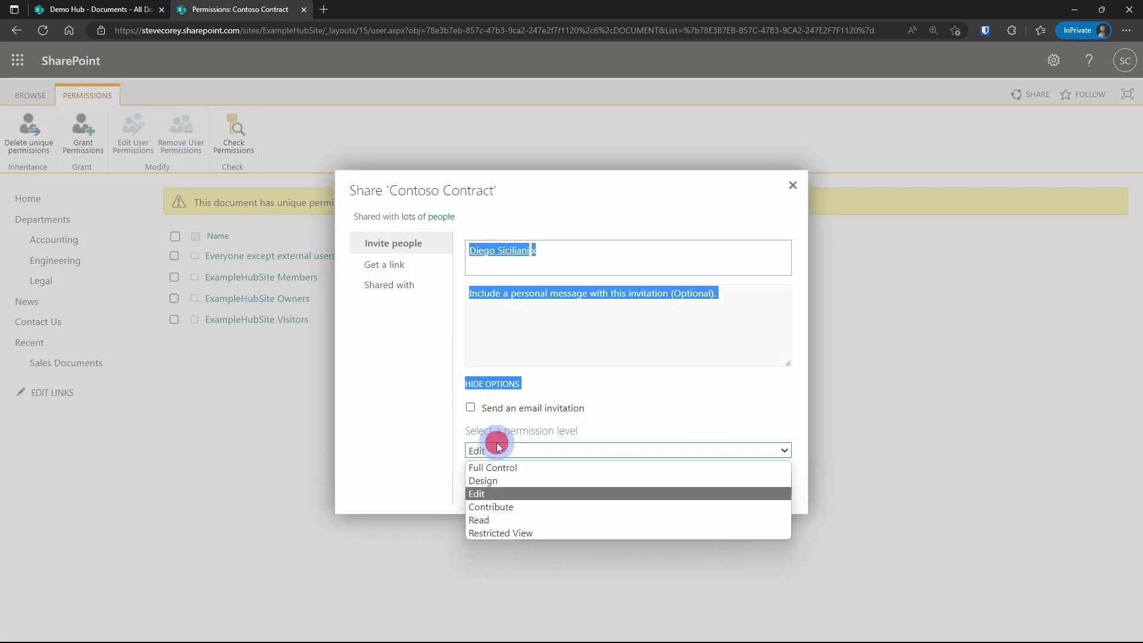
{"action": "left_click", "coordinate": [517, 469]}
{"action": "left_click", "coordinate": [458, 440]}
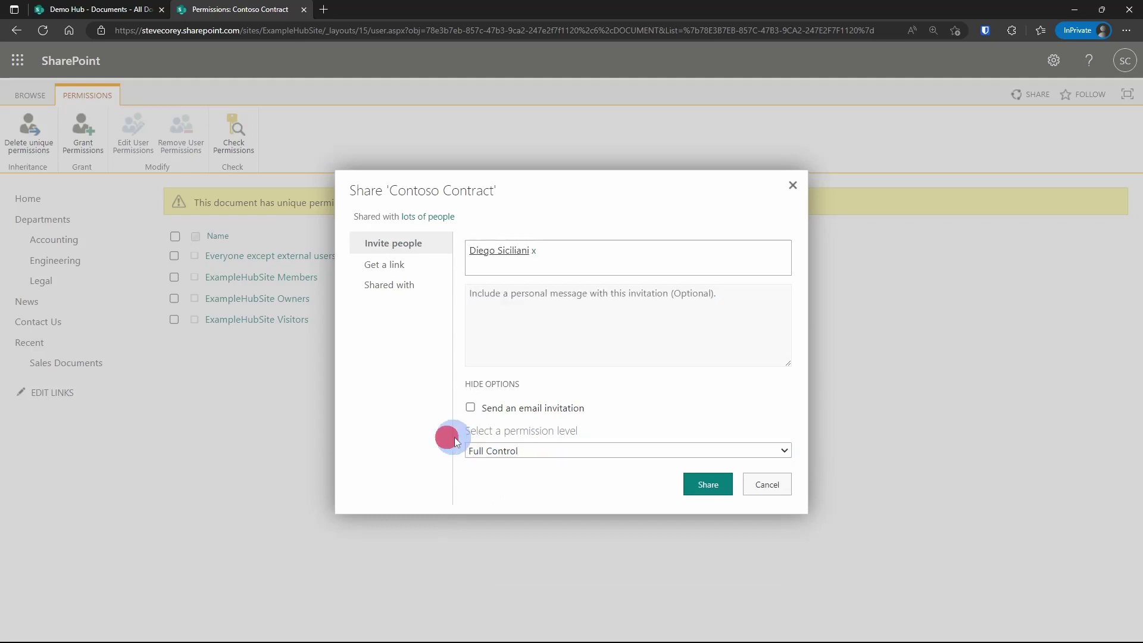
{"action": "left_click", "coordinate": [718, 488]}
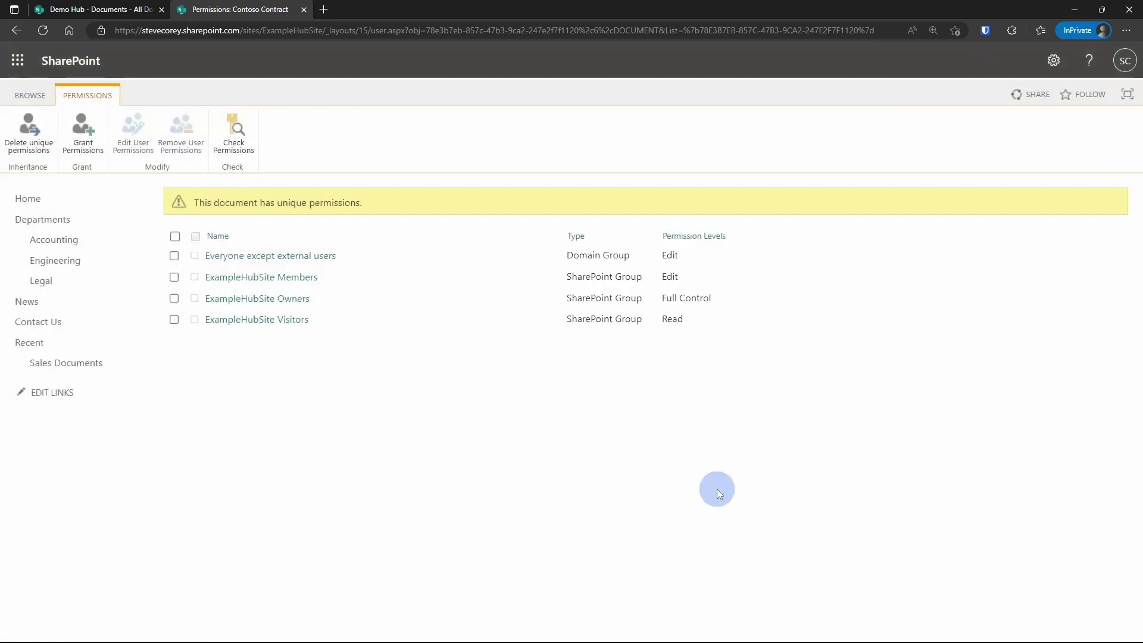
{"action": "left_click", "coordinate": [478, 426]}
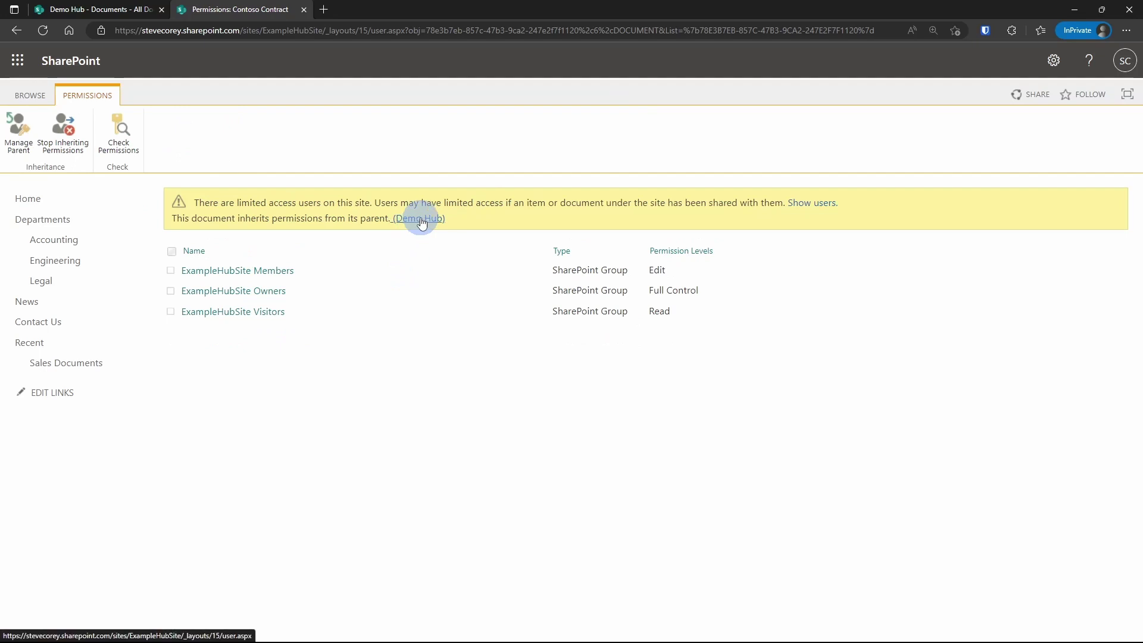
Go to the Demo Hub parent site's permissions and open its Permission Levels list
{"action": "left_click", "coordinate": [419, 219]}
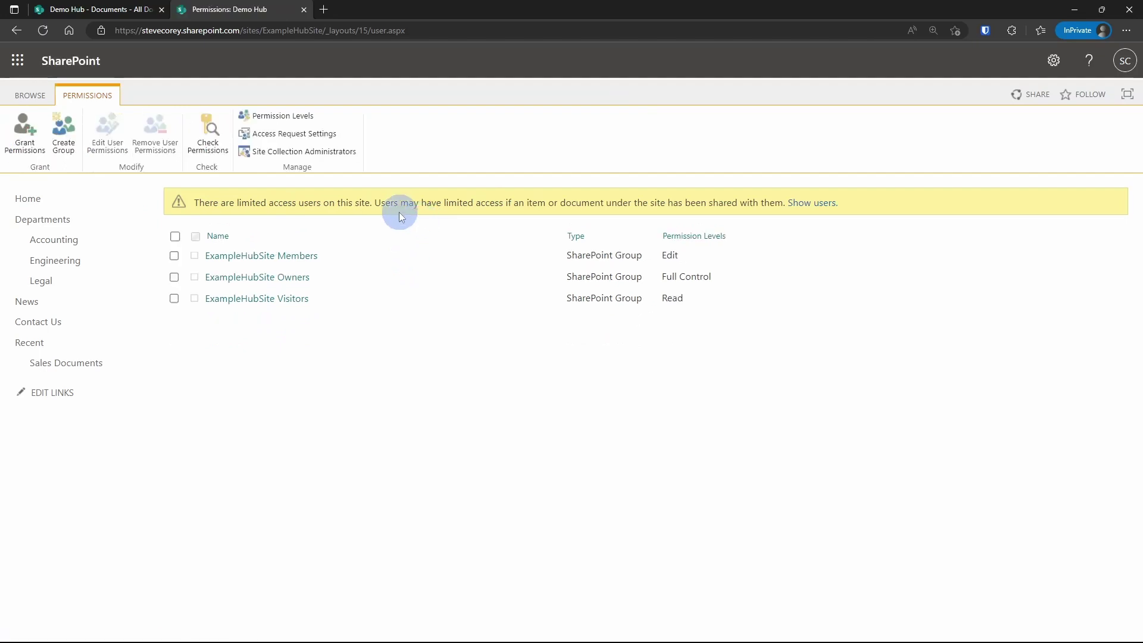
{"action": "left_click", "coordinate": [312, 118]}
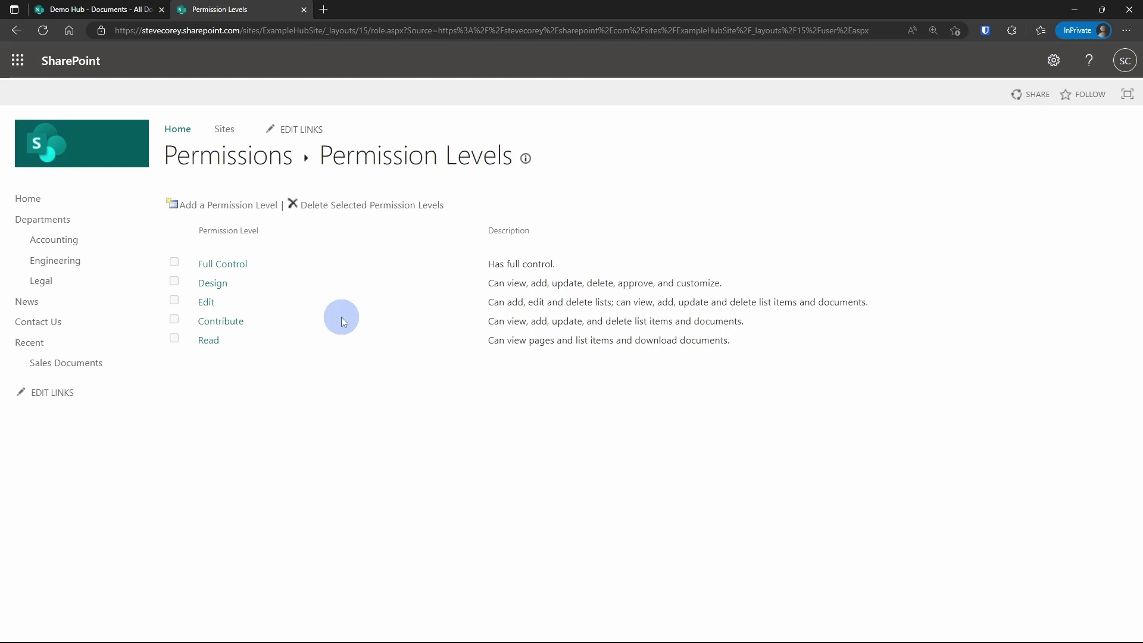
Open the Edit permission level and scroll through its list, site and personal permissions
{"action": "left_click", "coordinate": [208, 303]}
{"action": "scroll", "coordinate": [427, 373], "scroll_direction": "down", "scroll_amount": 1}
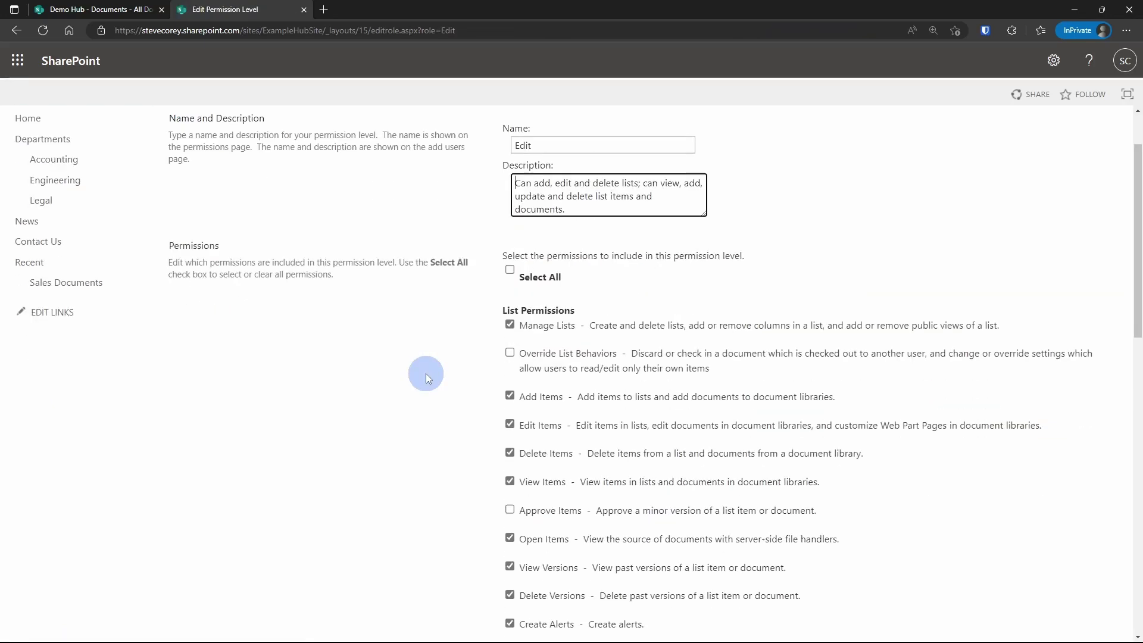
{"action": "scroll", "coordinate": [426, 374], "scroll_direction": "down", "scroll_amount": 1}
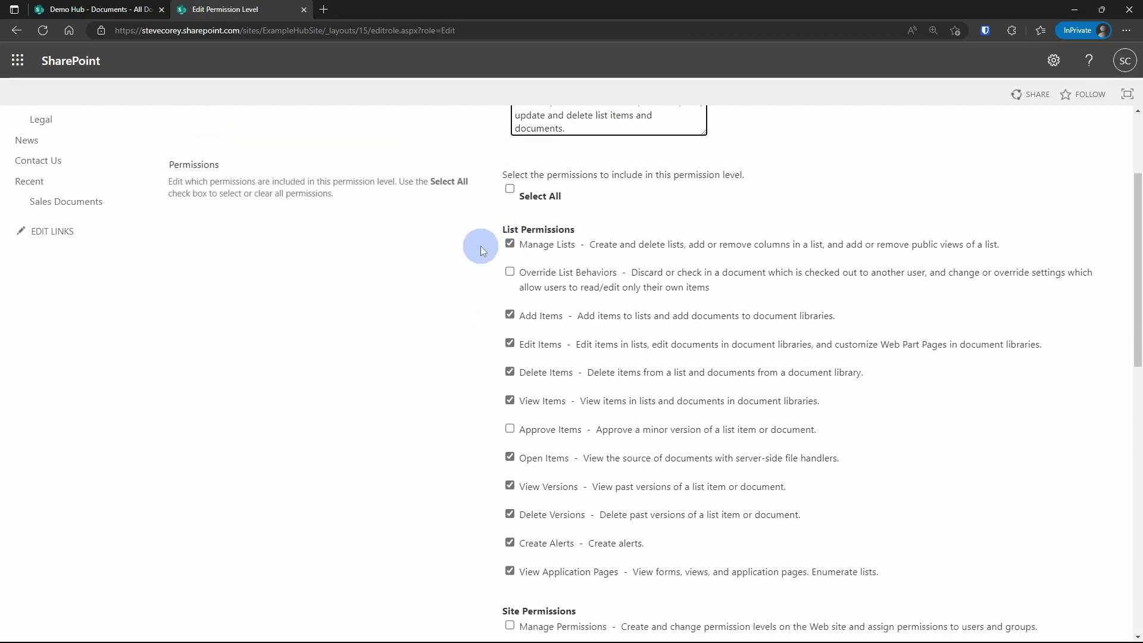
{"action": "scroll", "coordinate": [455, 376], "scroll_direction": "down", "scroll_amount": 7}
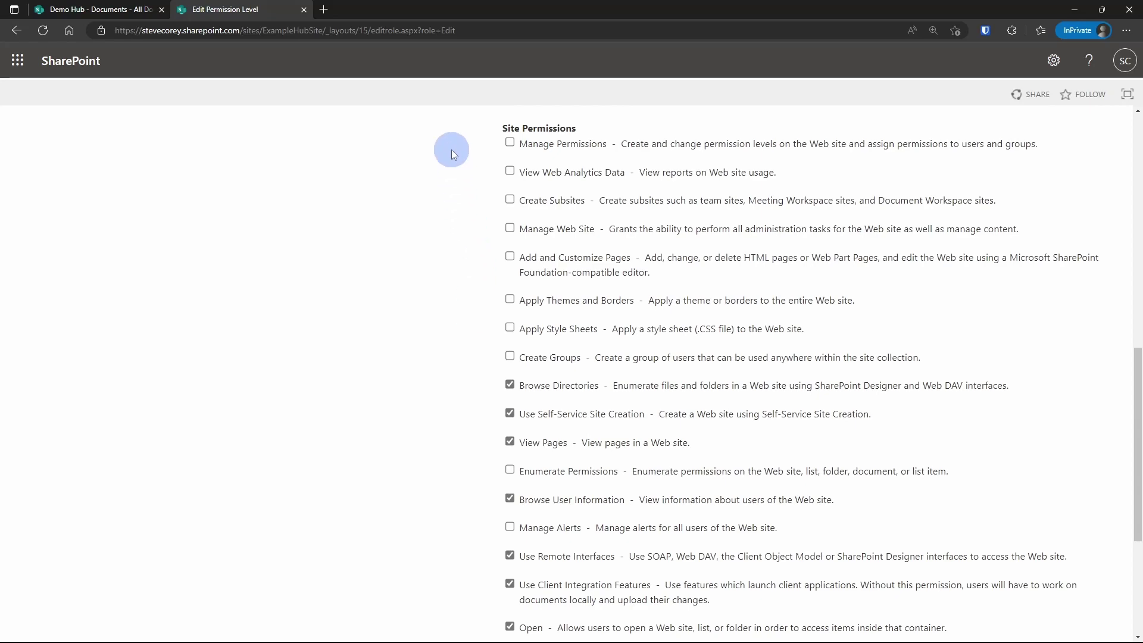
{"action": "scroll", "coordinate": [445, 333], "scroll_direction": "down", "scroll_amount": 4}
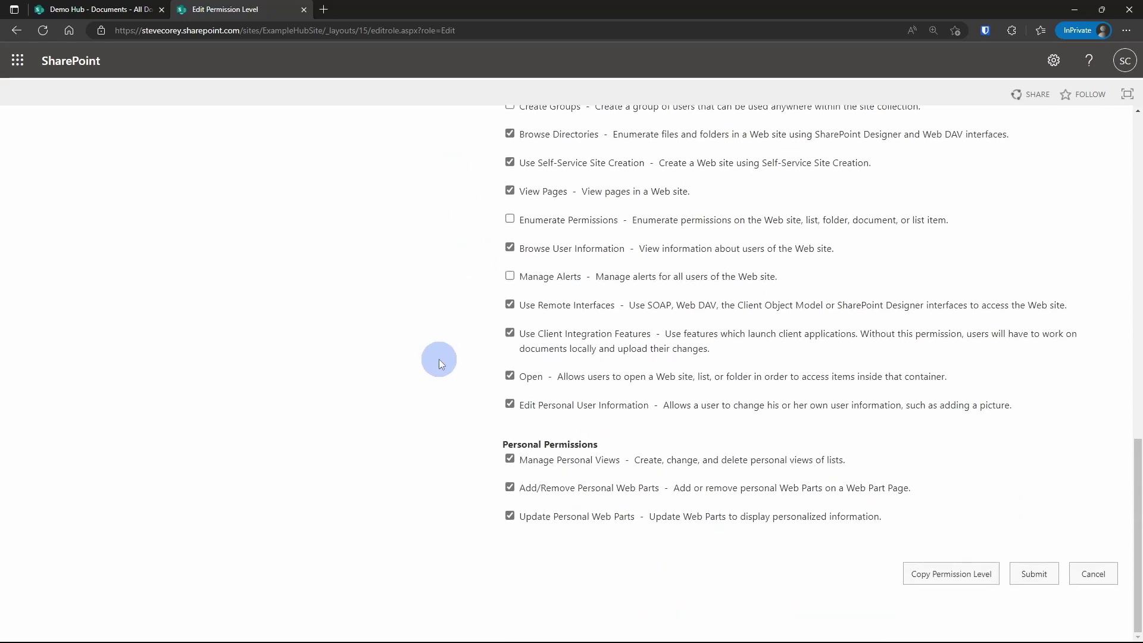